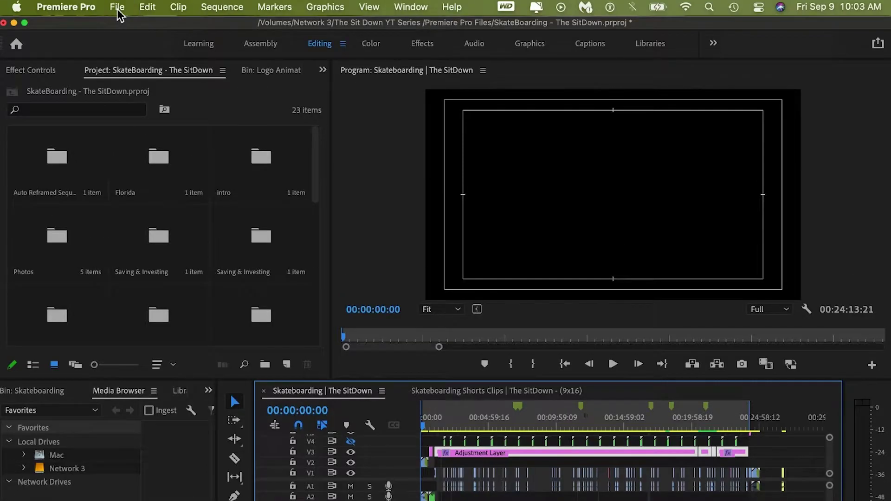
- In Project Settings, set the captured video and other scratch disk paths to /Volumes/Network 3/Trash
{"action": "left_click", "coordinate": [118, 8]}
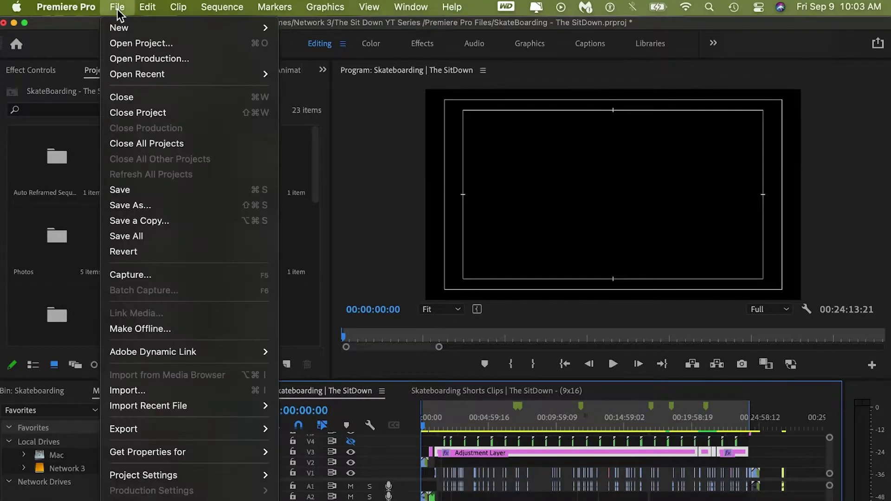
{"action": "mouse_move", "coordinate": [230, 480]}
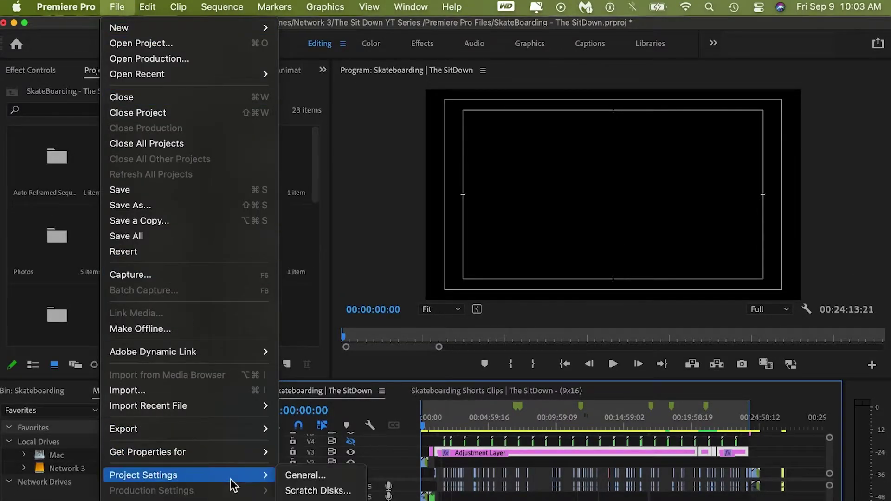
{"action": "left_click", "coordinate": [299, 475]}
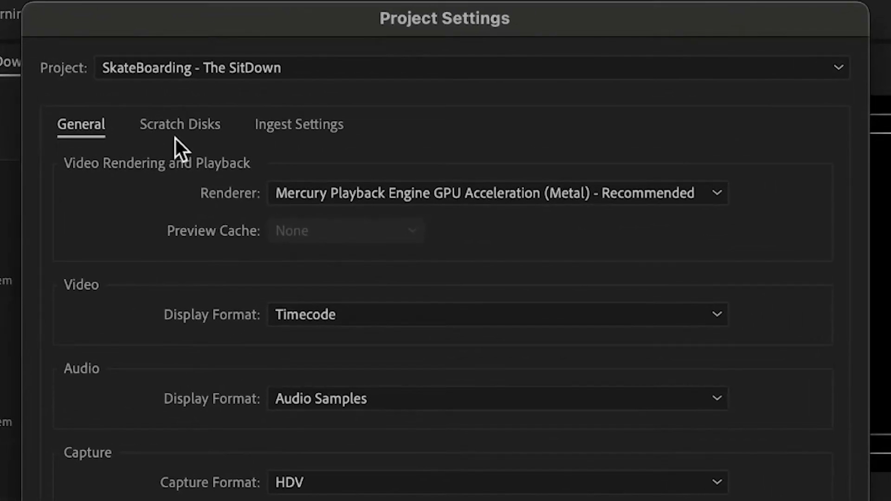
{"action": "left_click", "coordinate": [175, 130]}
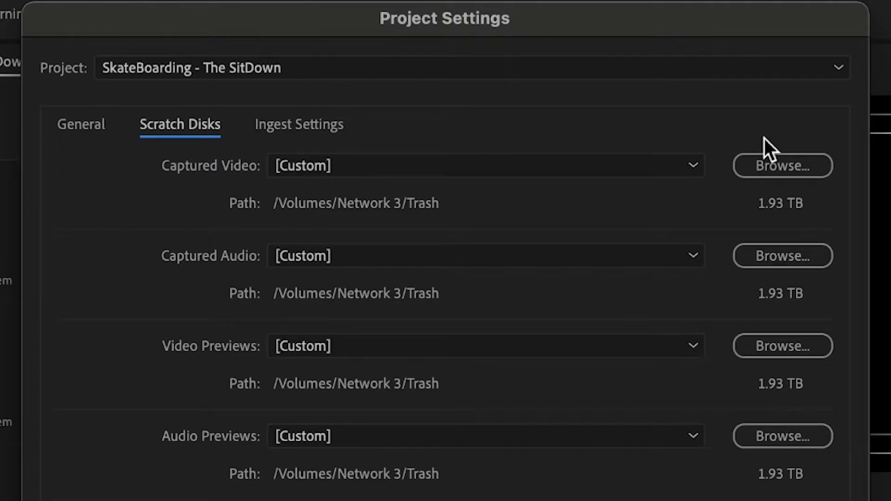
{"action": "left_click", "coordinate": [766, 157]}
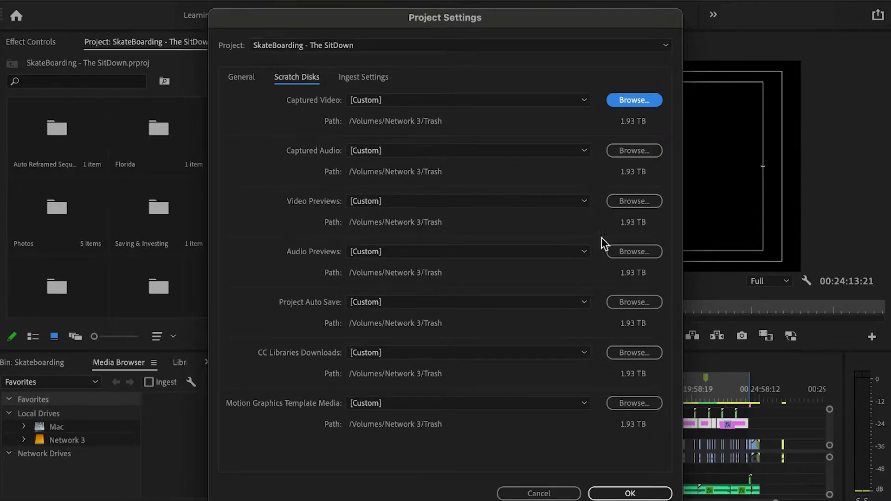
{"action": "left_click", "coordinate": [615, 494]}
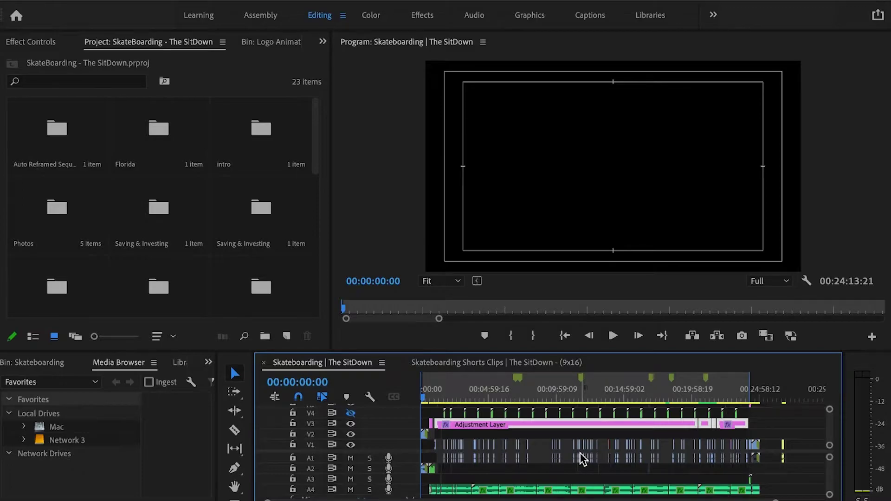
- Show all open application windows with Mission Control (Ctrl+Up)
{"action": "key", "text": "ctrl+Up"}
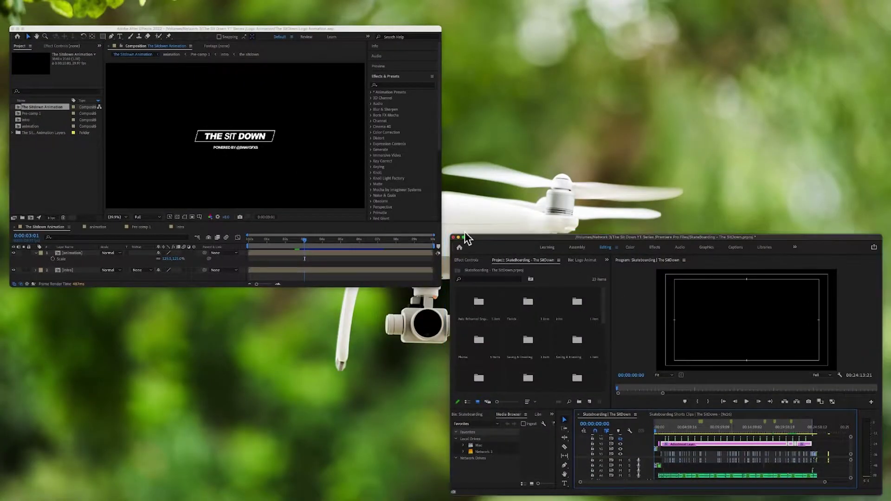
- Switch to After Effects and open its Media & Disk Cache preferences
{"action": "left_click", "coordinate": [385, 215]}
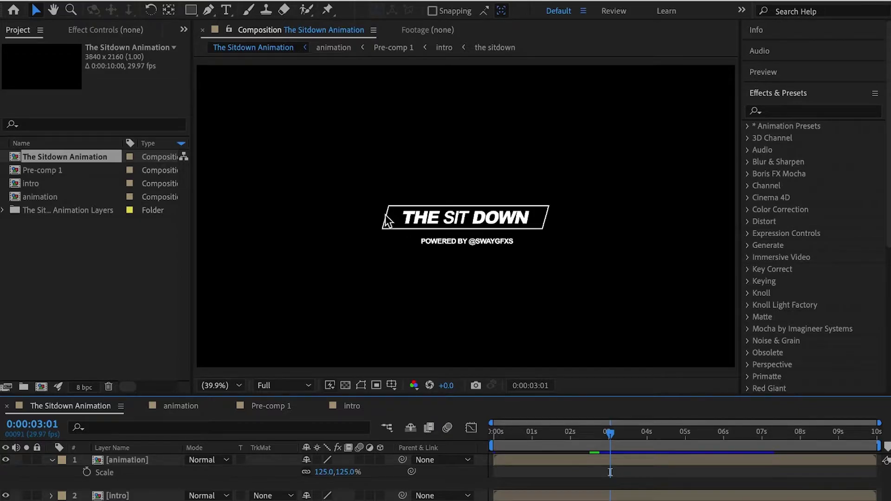
{"action": "left_click", "coordinate": [65, 5]}
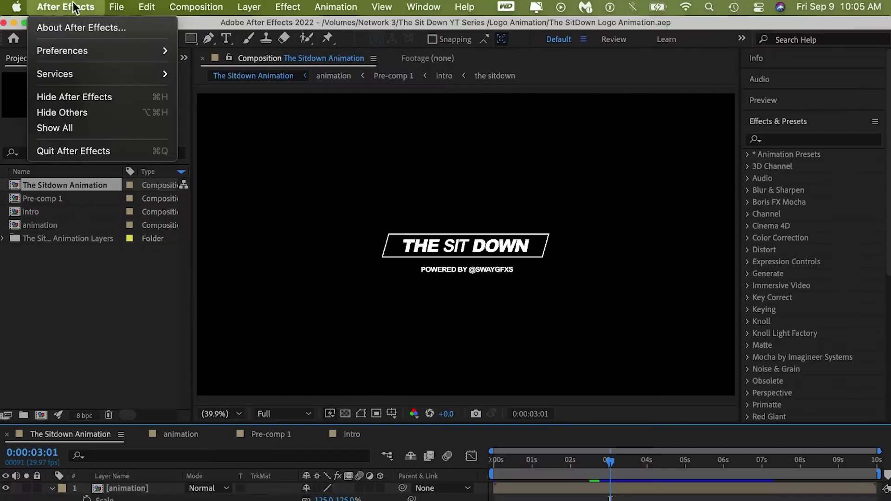
{"action": "mouse_move", "coordinate": [150, 69]}
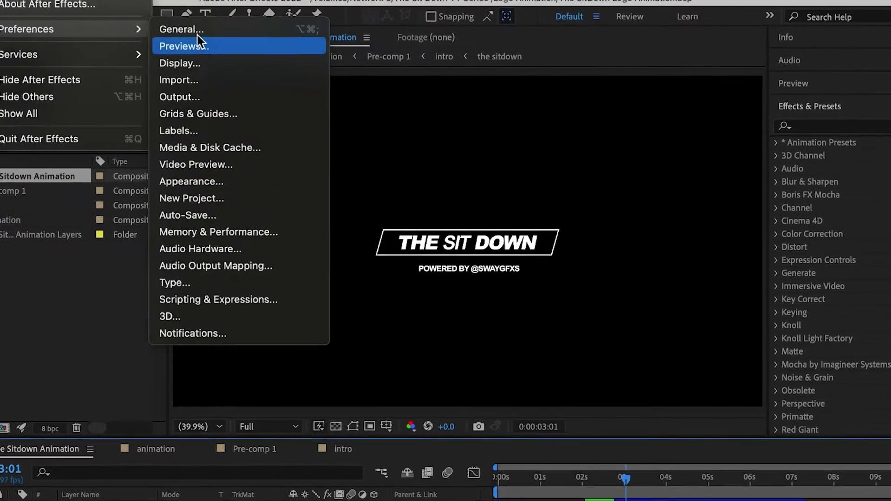
{"action": "left_click", "coordinate": [167, 141]}
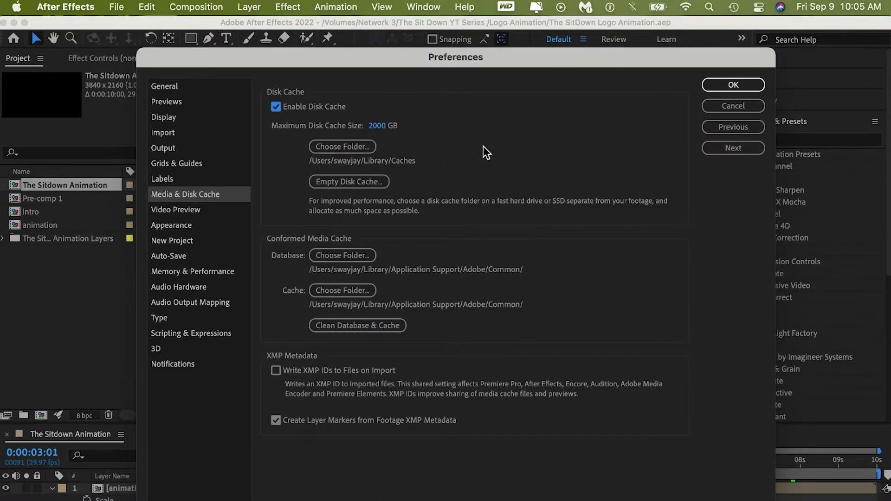
- Set the disk cache folder to Network 3 > Trash
{"action": "left_click", "coordinate": [362, 145]}
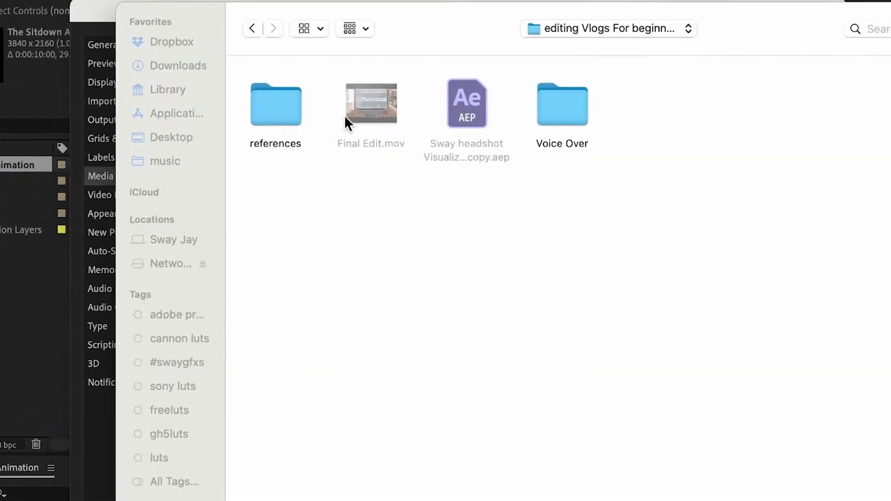
{"action": "left_click", "coordinate": [135, 266]}
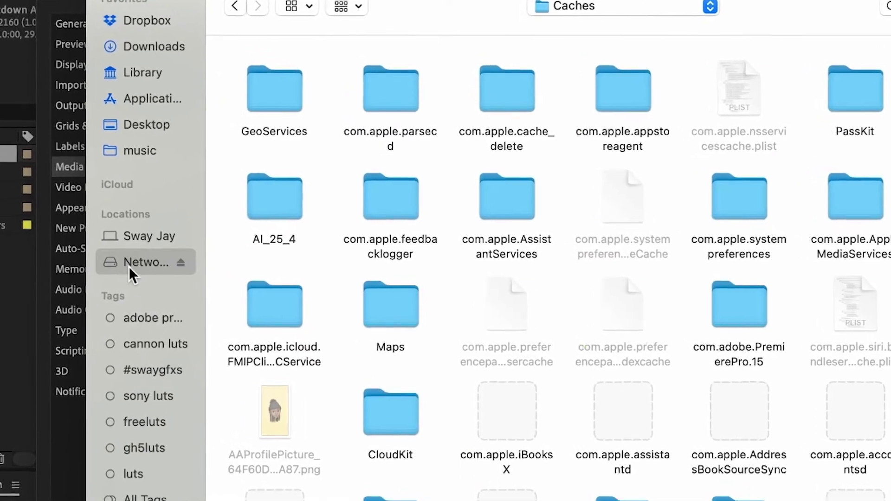
{"action": "left_click", "coordinate": [315, 140]}
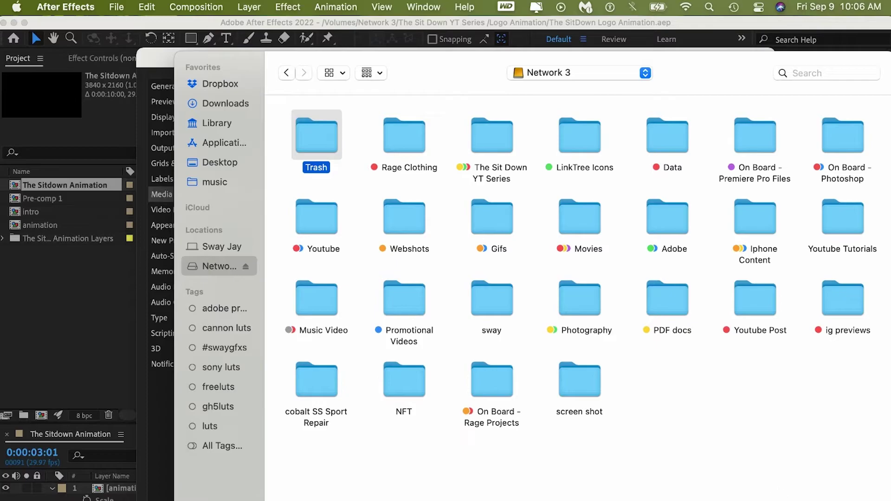
{"action": "key", "text": "Return"}
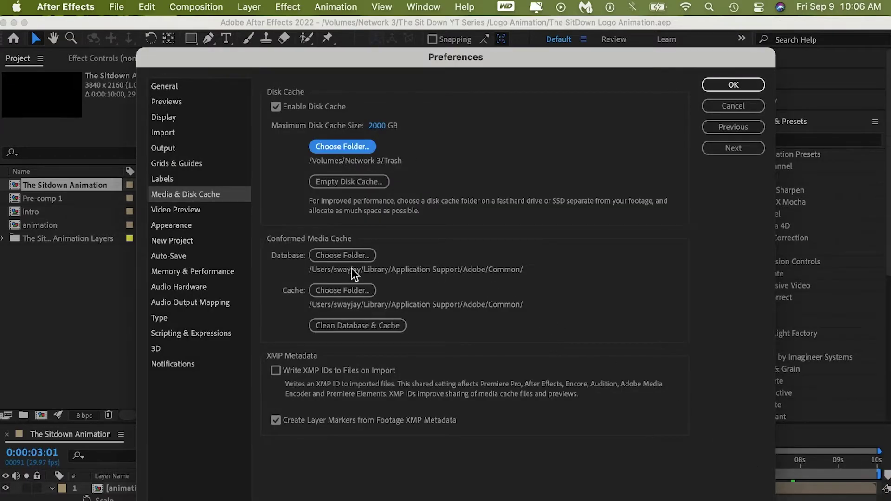
- Set the media cache database folder to Network 3 > Trash, moving the existing database
{"action": "left_click", "coordinate": [352, 255]}
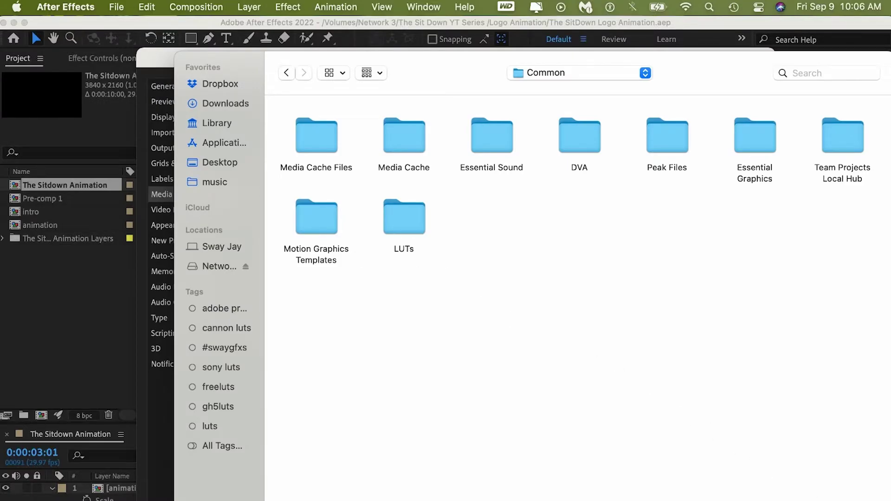
{"action": "left_click", "coordinate": [219, 265]}
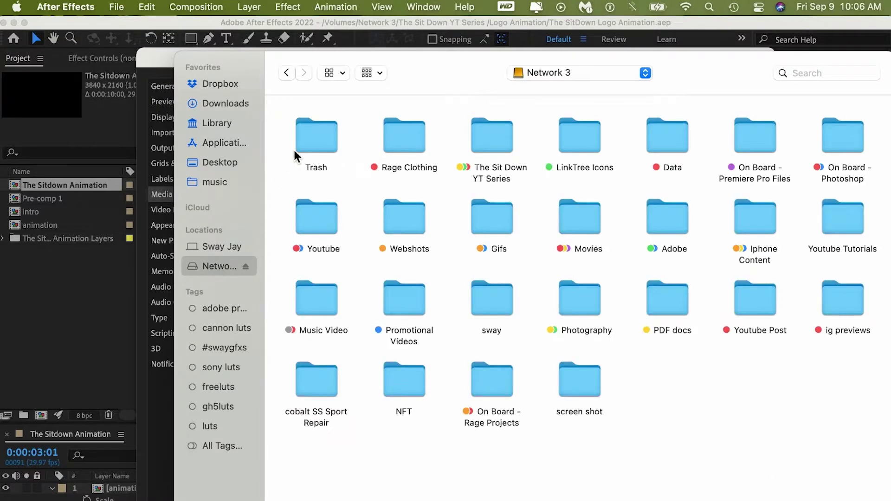
{"action": "left_click", "coordinate": [312, 143]}
{"action": "key", "text": "Escape"}
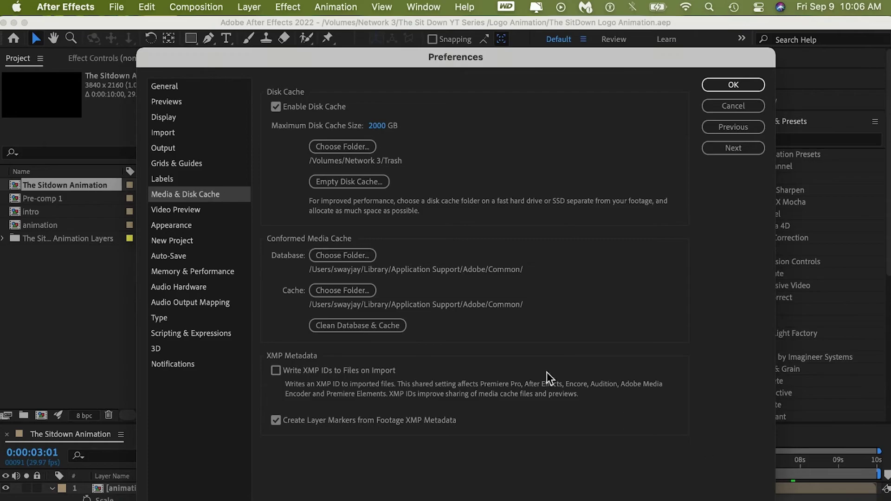
{"action": "left_click", "coordinate": [370, 305]}
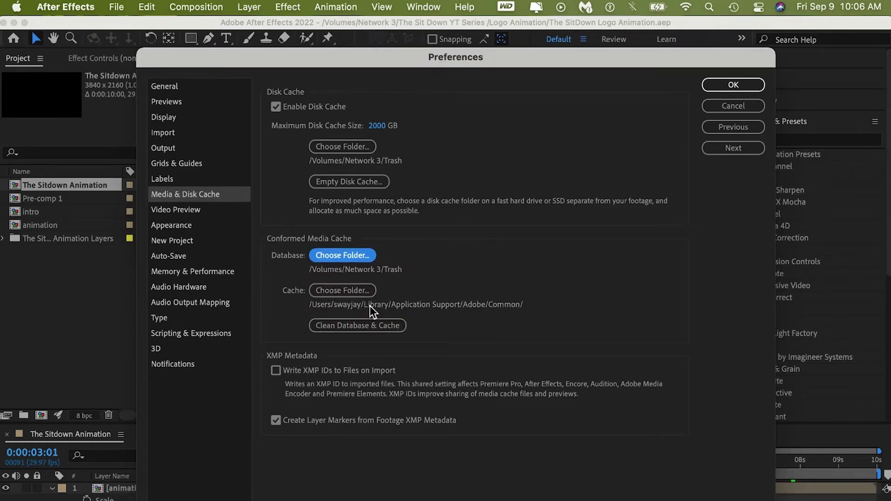
- Set the media cache folder to Network 3 > Trash
{"action": "left_click", "coordinate": [344, 291]}
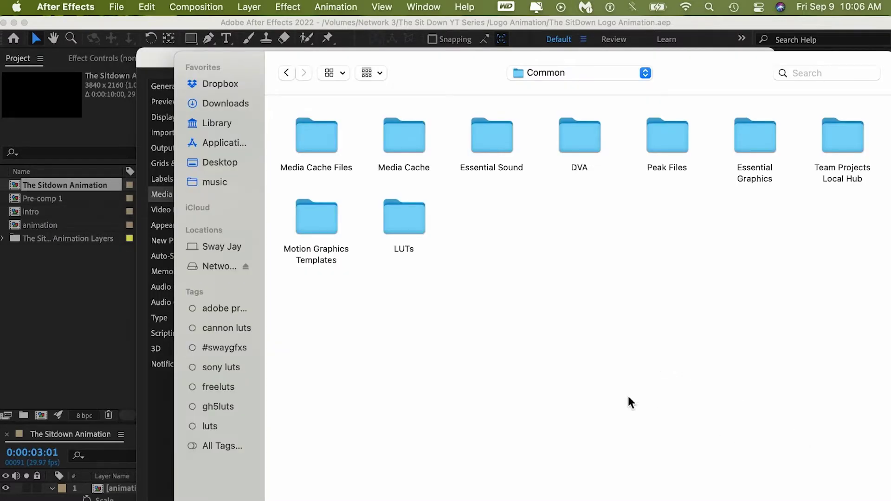
{"action": "left_click", "coordinate": [218, 265]}
{"action": "left_click", "coordinate": [315, 140]}
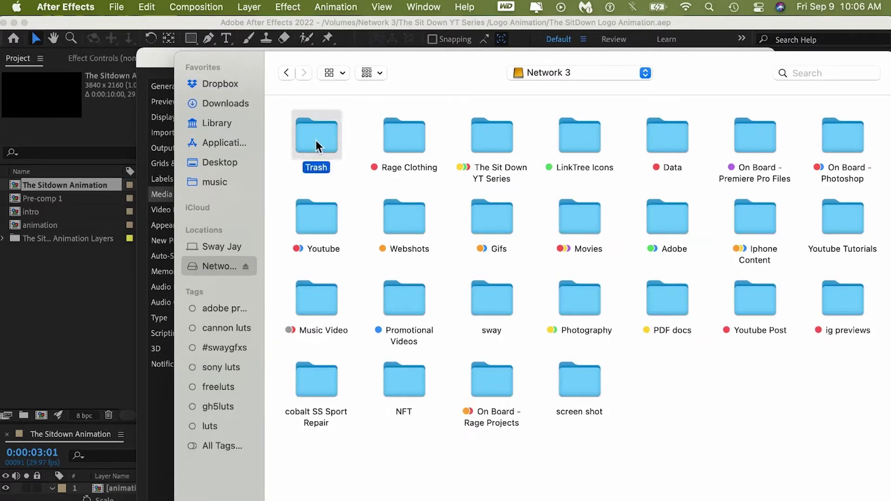
{"action": "key", "text": "Return"}
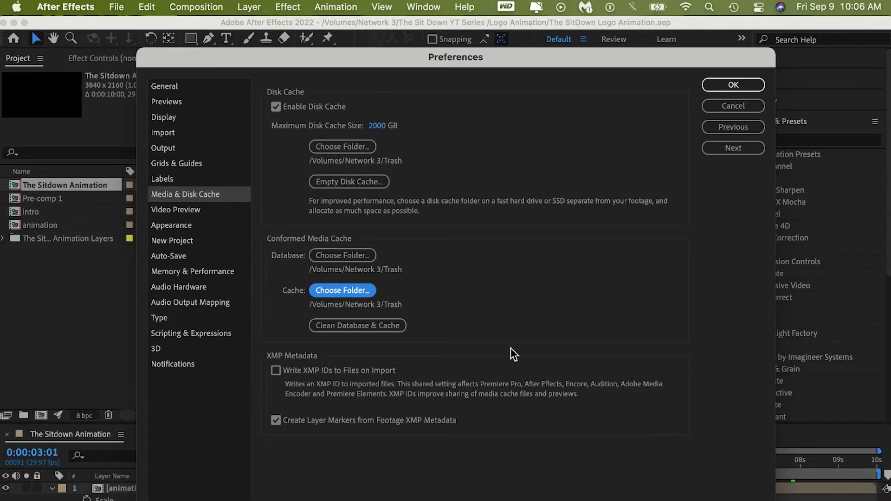
{"action": "left_click", "coordinate": [186, 210]}
- Review several Preferences pages, return to Media & Disk Cache, and save the preferences with OK
{"action": "left_click", "coordinate": [188, 193]}
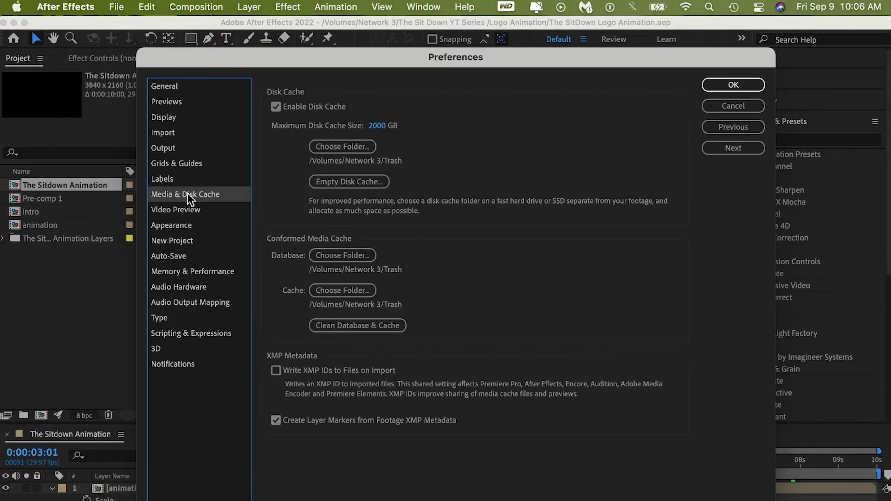
{"action": "left_click", "coordinate": [179, 166]}
{"action": "left_click", "coordinate": [179, 271]}
{"action": "left_click", "coordinate": [181, 303]}
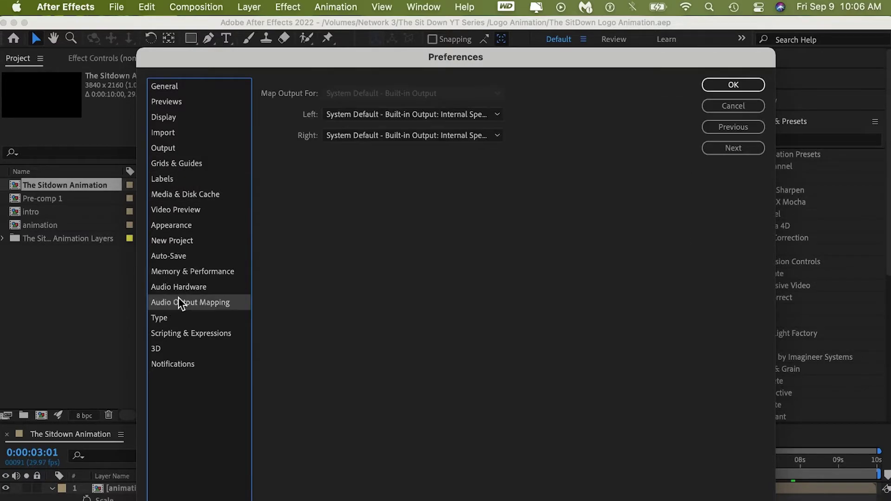
{"action": "left_click", "coordinate": [179, 285]}
{"action": "left_click", "coordinate": [173, 208]}
{"action": "left_click", "coordinate": [172, 197]}
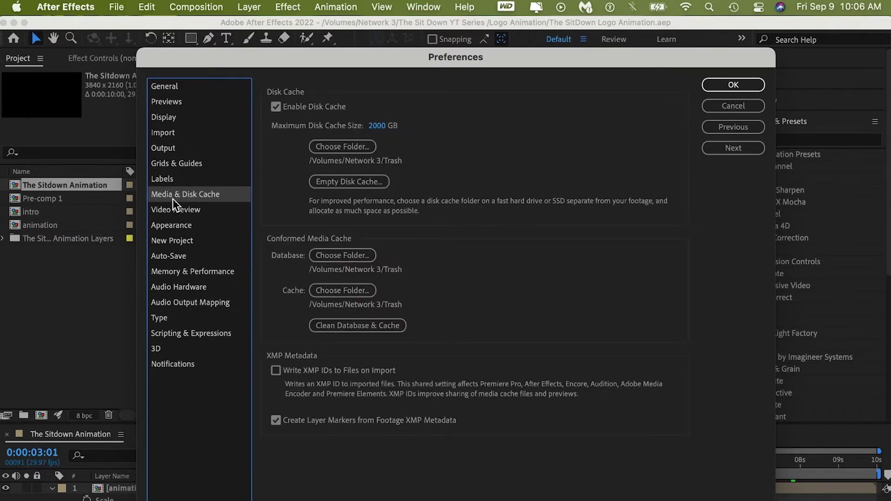
{"action": "left_click", "coordinate": [731, 84]}
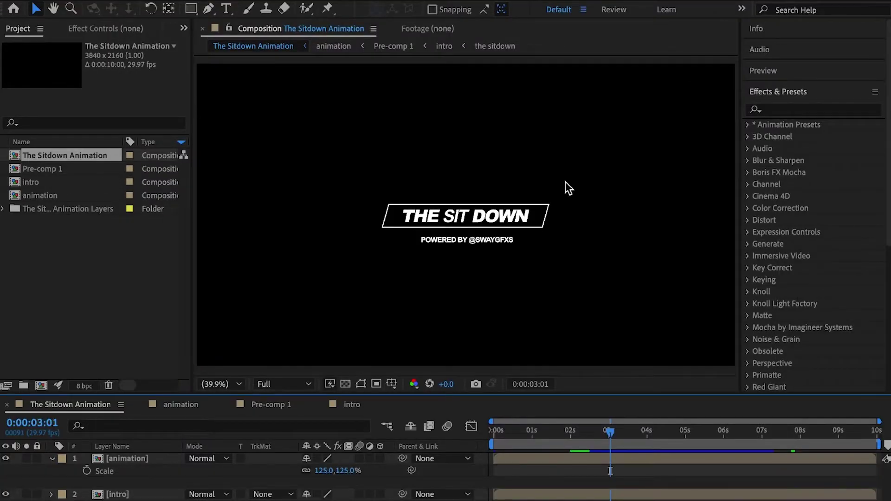